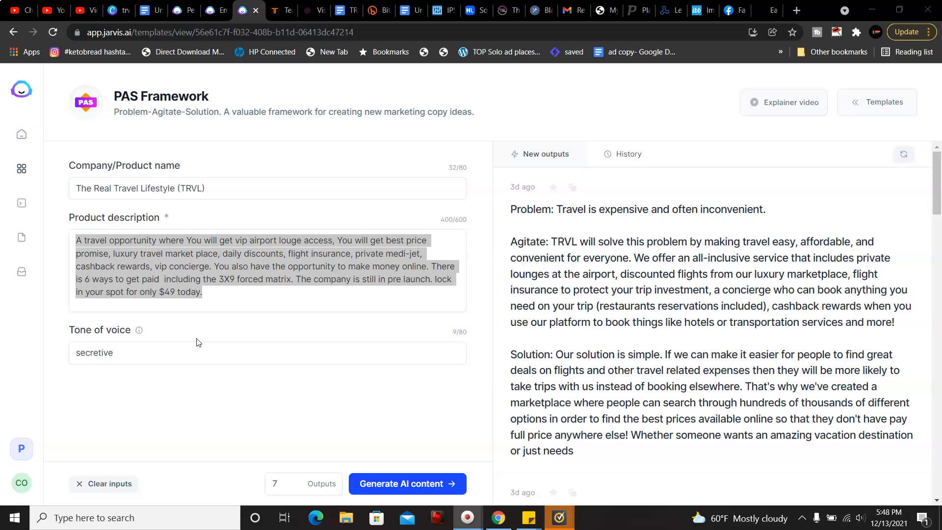
# - Look over the Jarvis dashboard and examine the copywriting templates offered in the template library
pyautogui.click(25, 170)
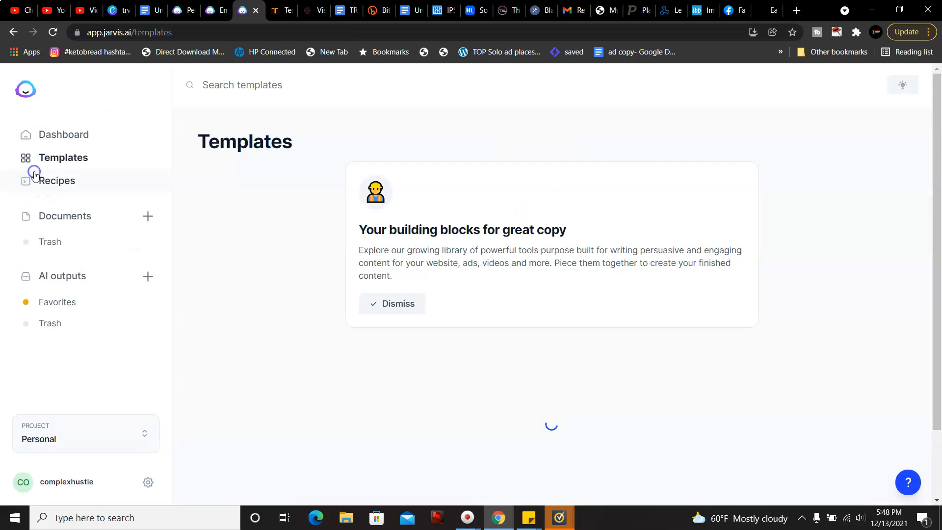
pyautogui.click(46, 134)
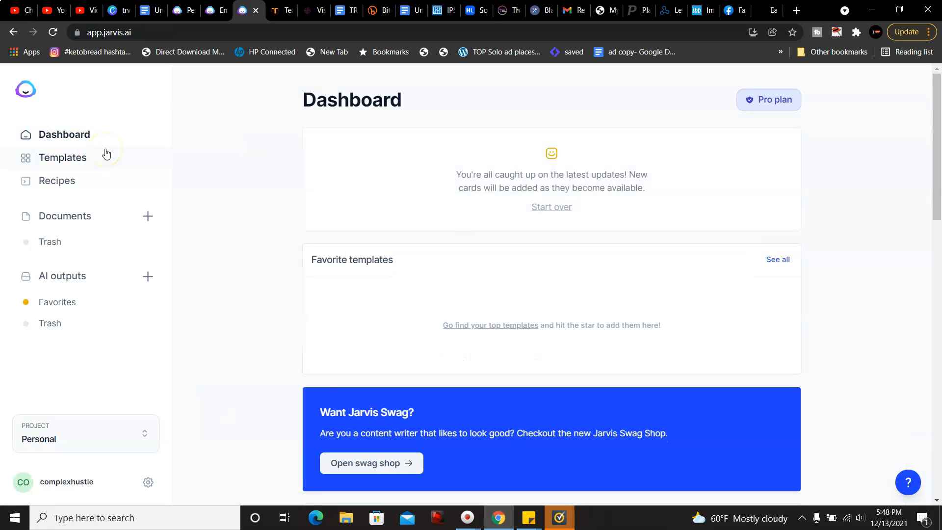
pyautogui.click(91, 130)
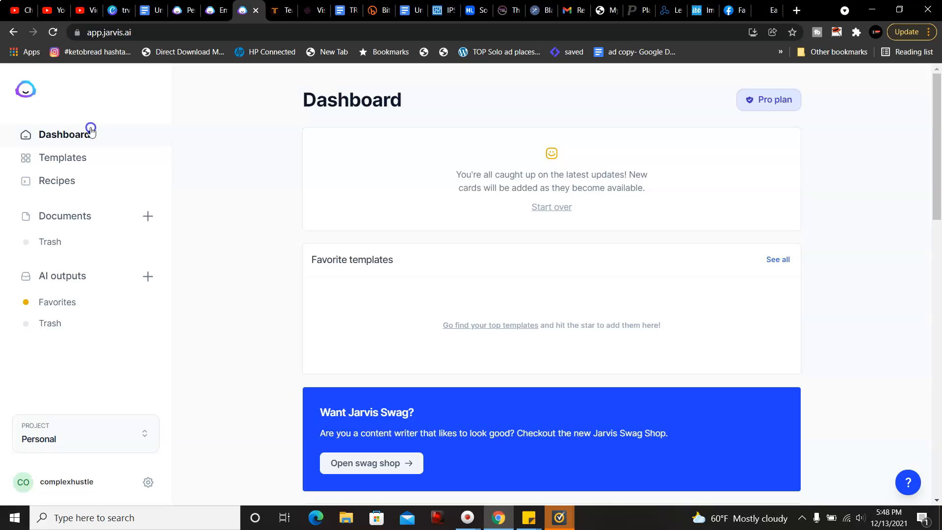
pyautogui.click(76, 157)
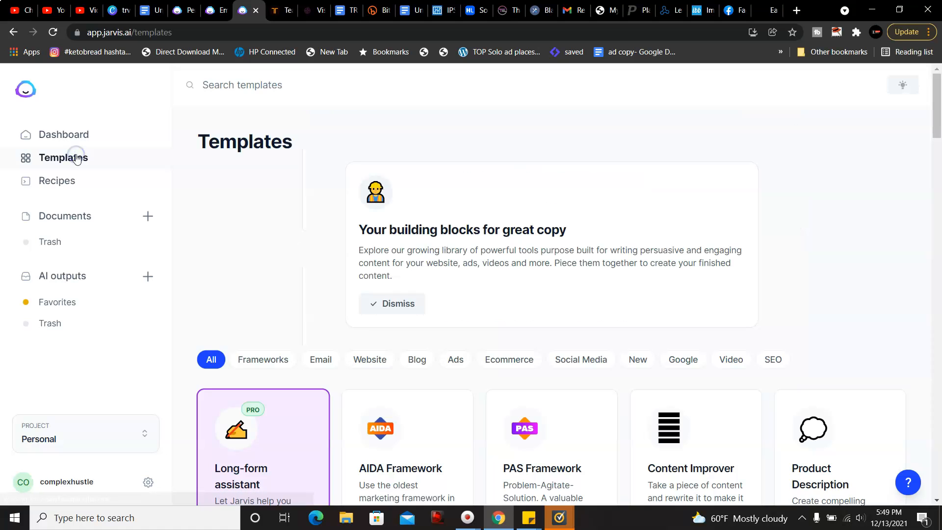
pyautogui.moveTo(937, 97); pyautogui.dragTo(938, 112)
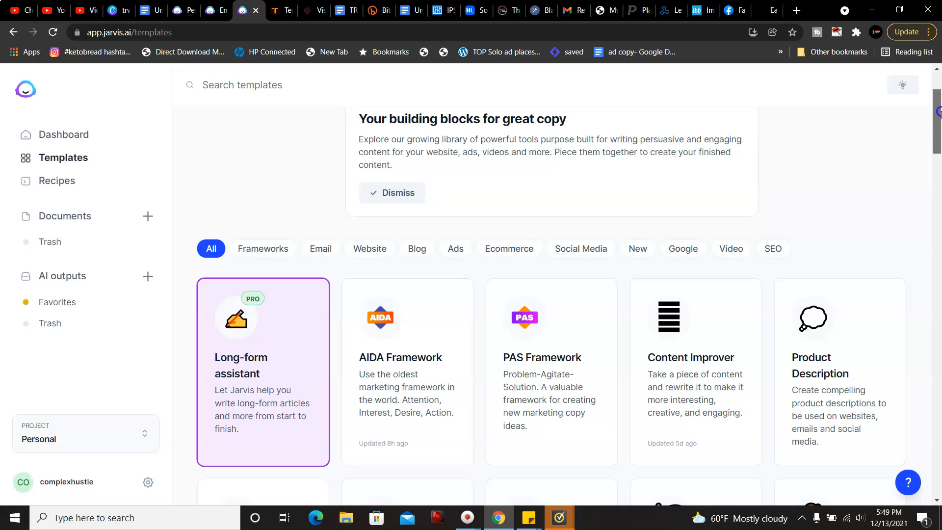
pyautogui.moveTo(939, 112); pyautogui.dragTo(938, 118)
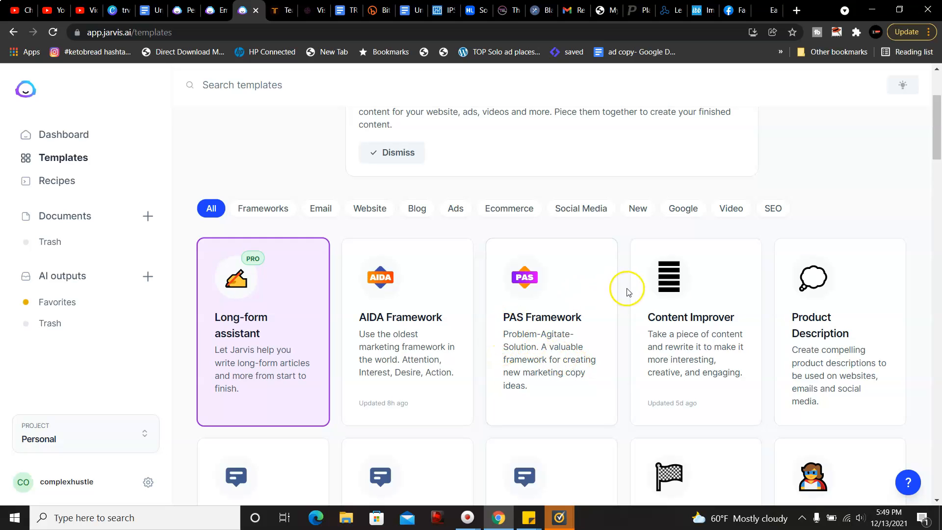
pyautogui.scroll(-3, 936, 130)
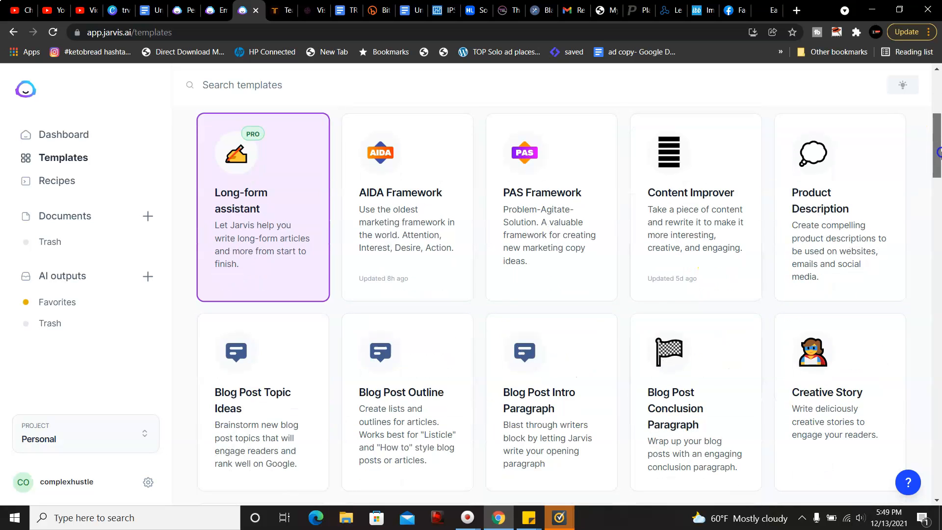
pyautogui.scroll(-3, 937, 156)
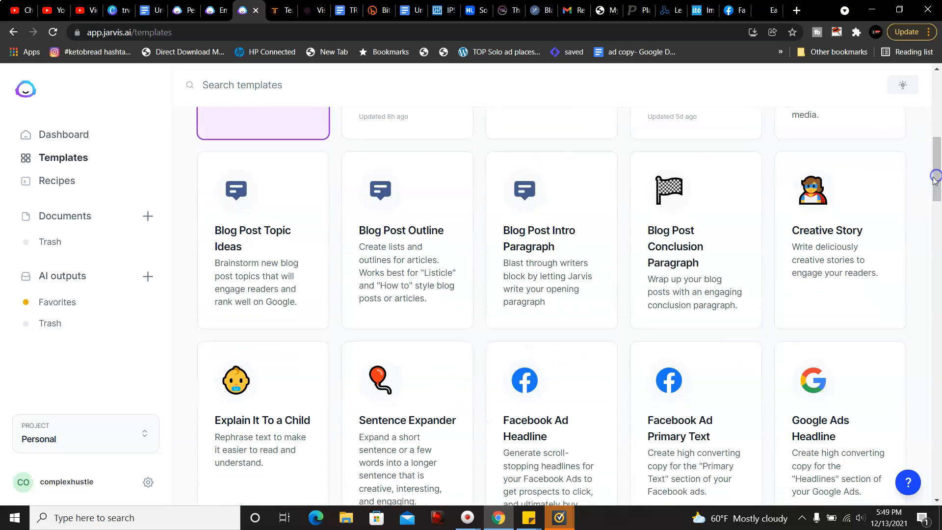
# - Generate seven outputs with the Personalized Cold Emails template from the Email category and read through them
pyautogui.moveTo(938, 162); pyautogui.dragTo(938, 130)
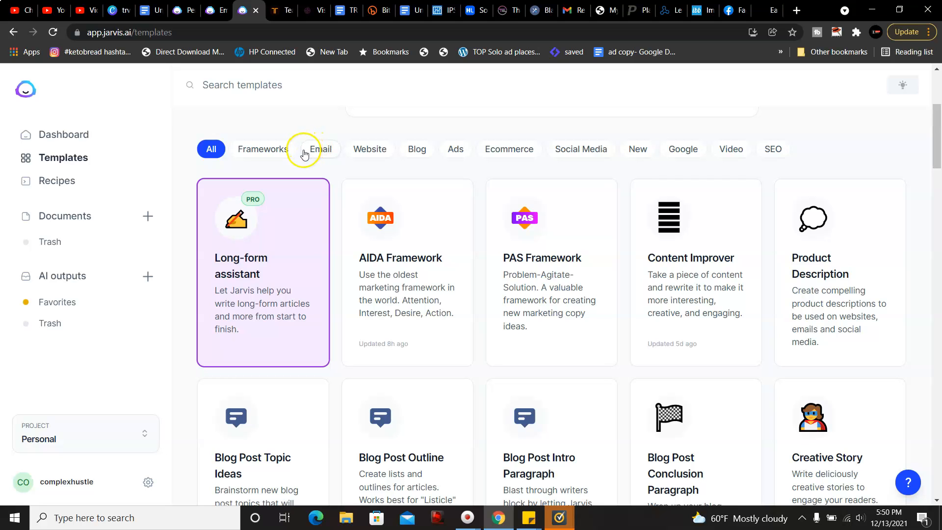
pyautogui.click(329, 159)
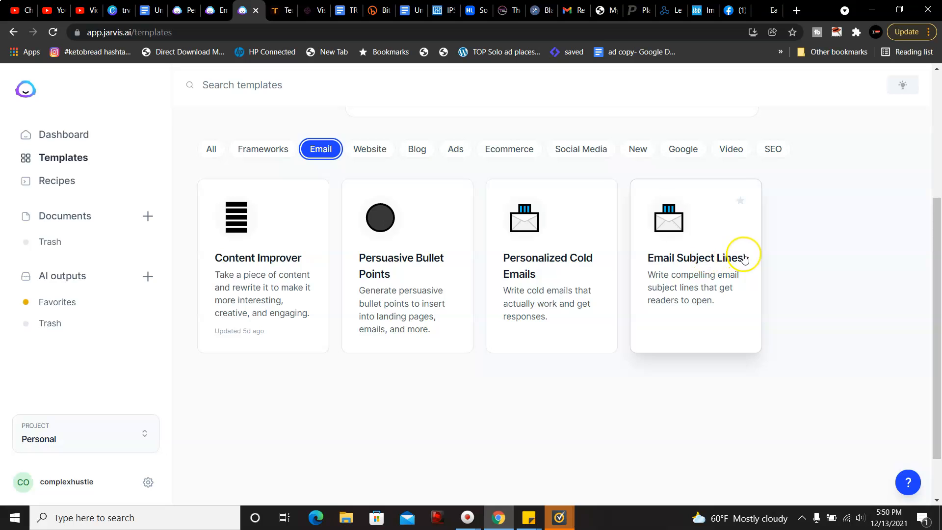
pyautogui.click(550, 260)
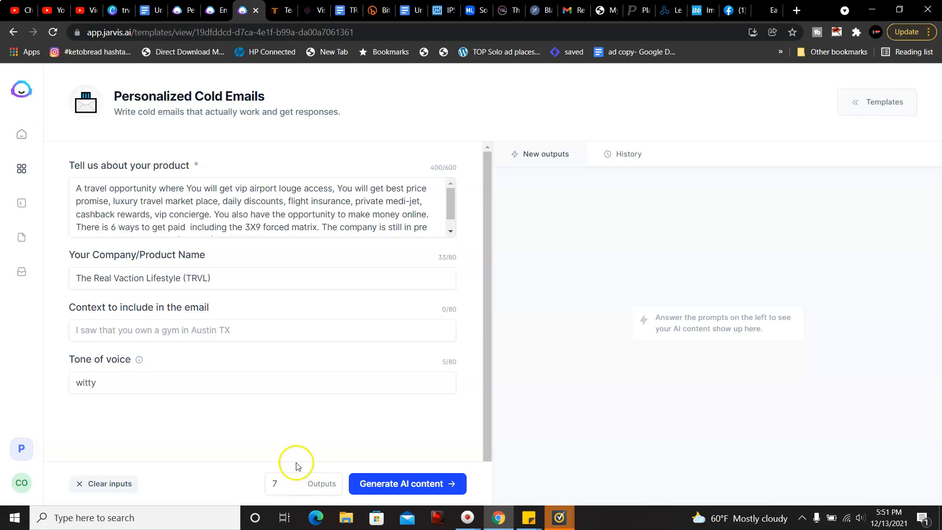
pyautogui.click(449, 489)
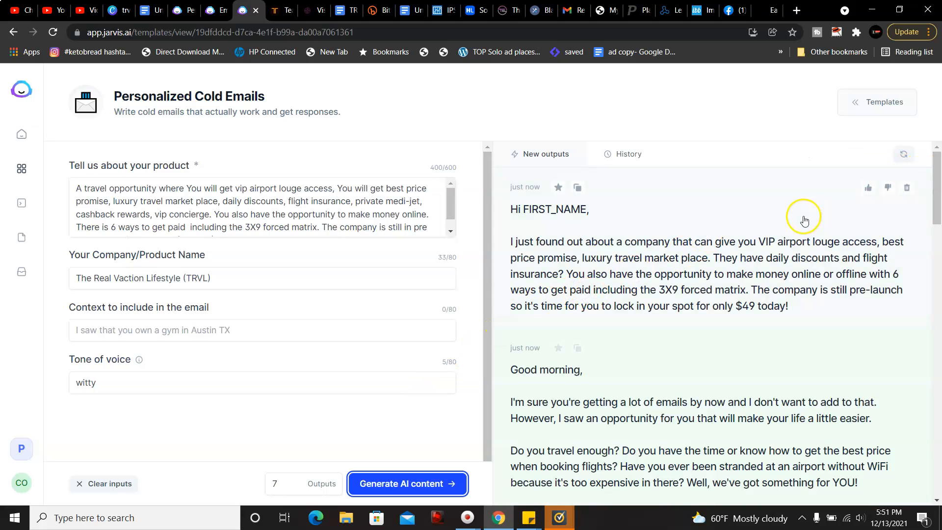
pyautogui.moveTo(937, 172); pyautogui.dragTo(938, 294)
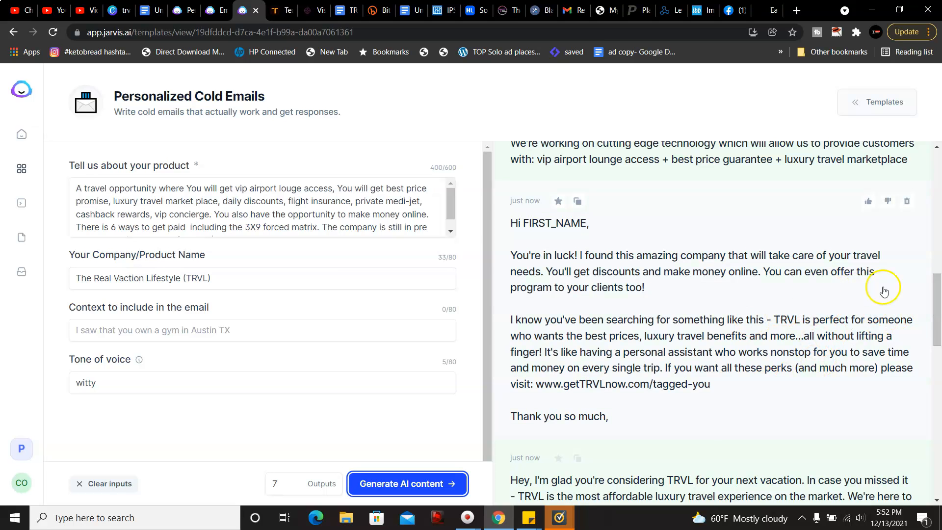
pyautogui.moveTo(937, 298); pyautogui.dragTo(938, 393)
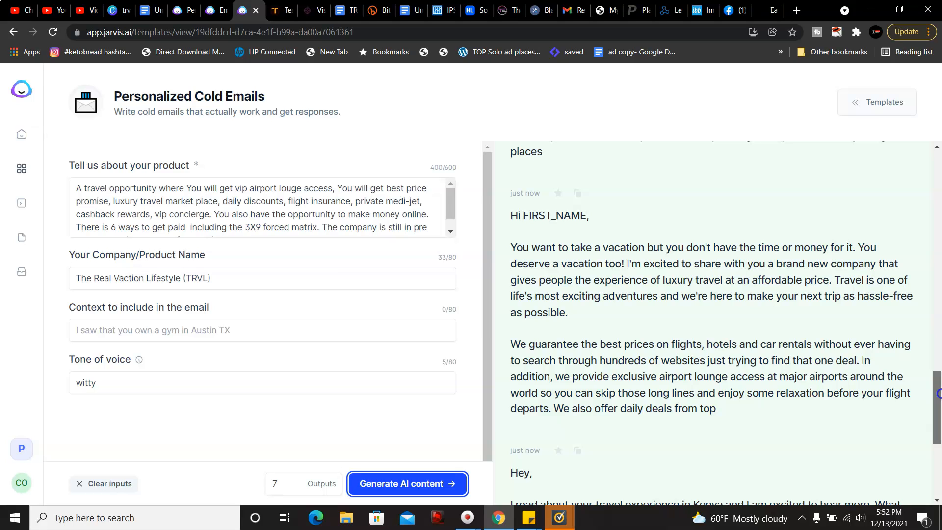
pyautogui.moveTo(938, 392)
pyautogui.mouseDown()
pyautogui.moveTo(938, 372)
pyautogui.moveTo(938, 390)
pyautogui.mouseUp()
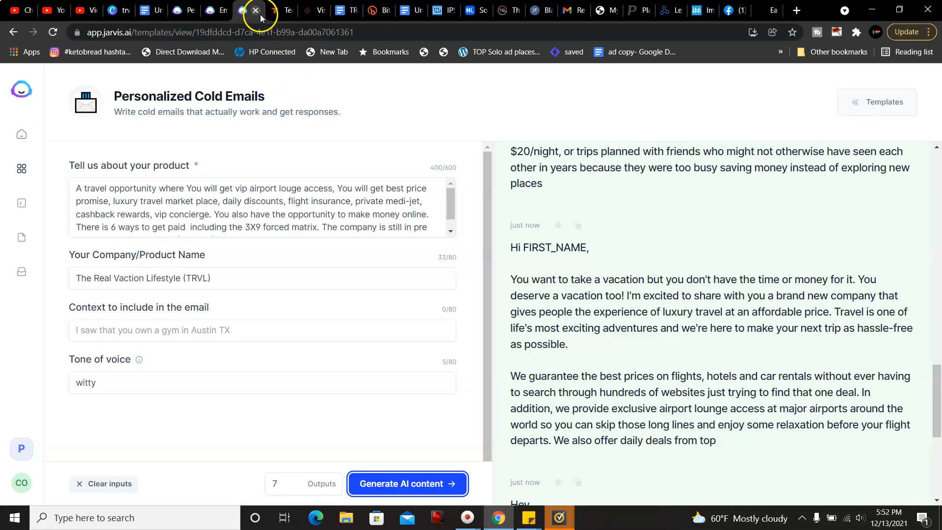
# - Clear the old results of the Email Subject Lines template and generate seven new sarcastic subject lines
pyautogui.click(216, 10)
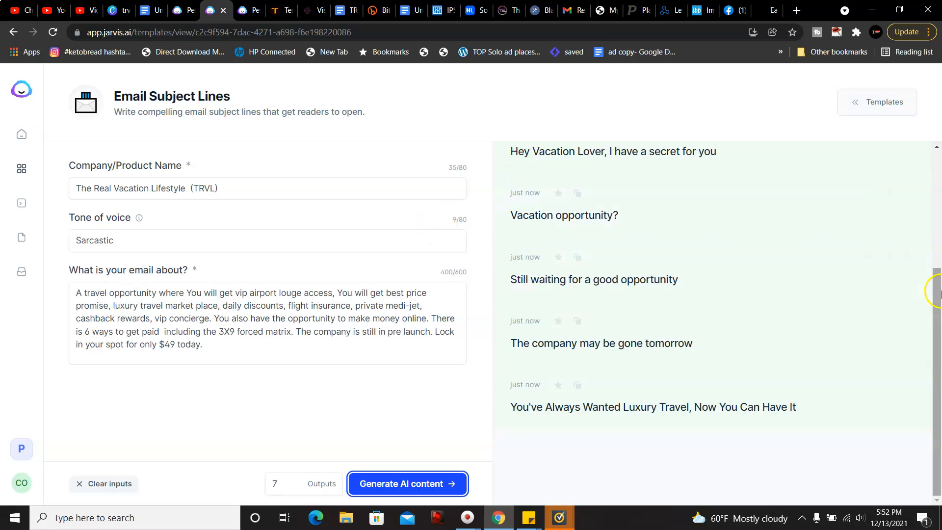
pyautogui.moveTo(937, 274); pyautogui.dragTo(939, 134)
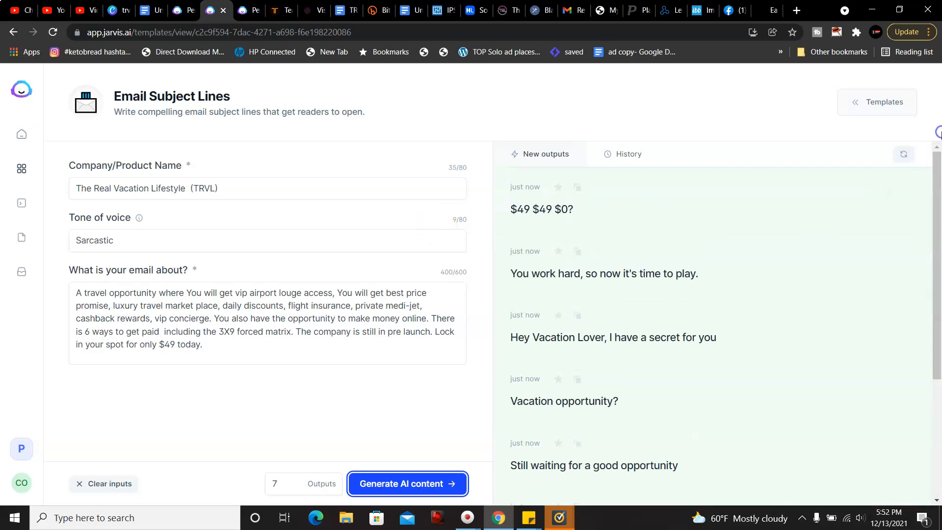
pyautogui.click(903, 154)
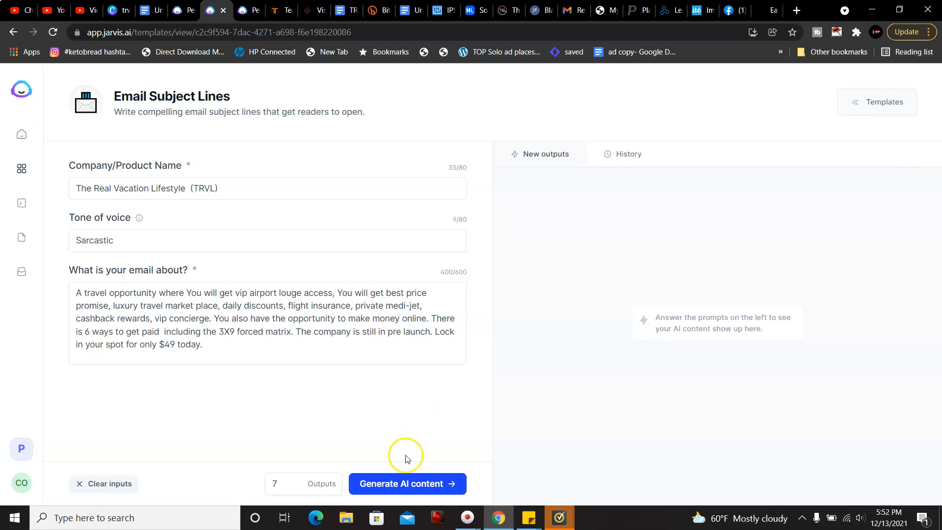
pyautogui.click(412, 490)
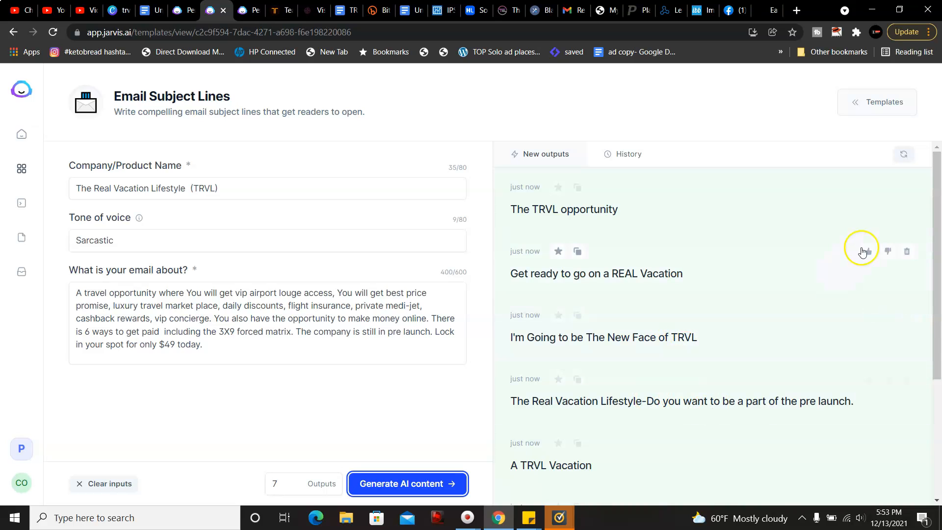
pyautogui.moveTo(936, 216); pyautogui.dragTo(938, 190)
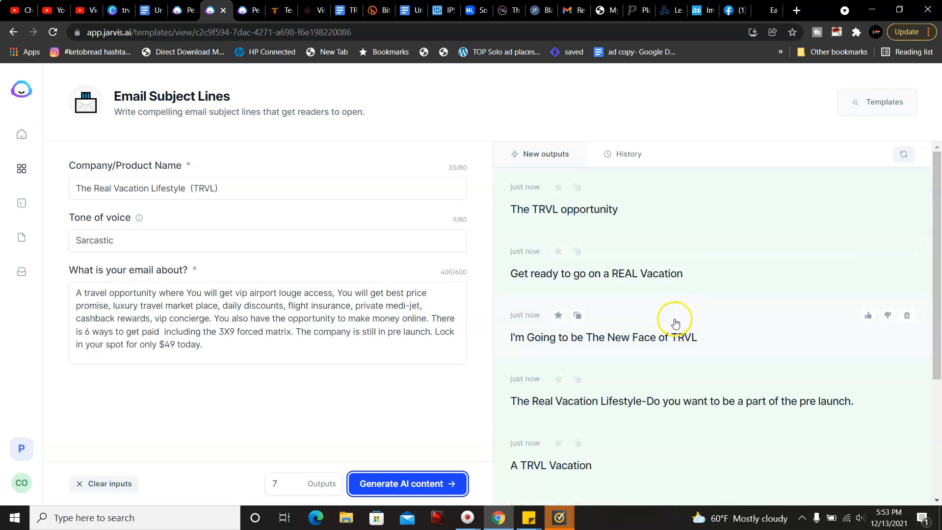
# - Open the generated subject line "Get ready to go on a REAL Vacation", copy its text and close it
pyautogui.click(650, 273)
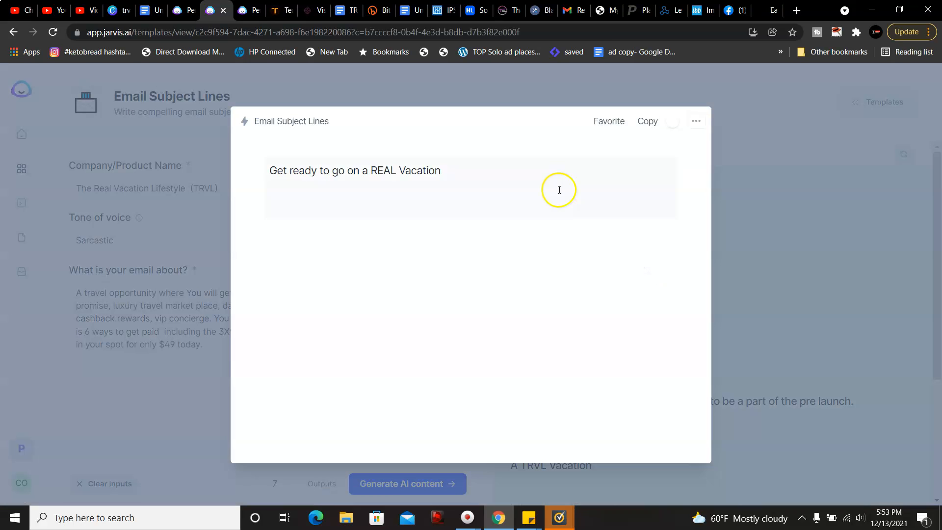
pyautogui.moveTo(472, 167); pyautogui.dragTo(294, 169)
pyautogui.click(440, 166)
pyautogui.moveTo(440, 167); pyautogui.dragTo(248, 160)
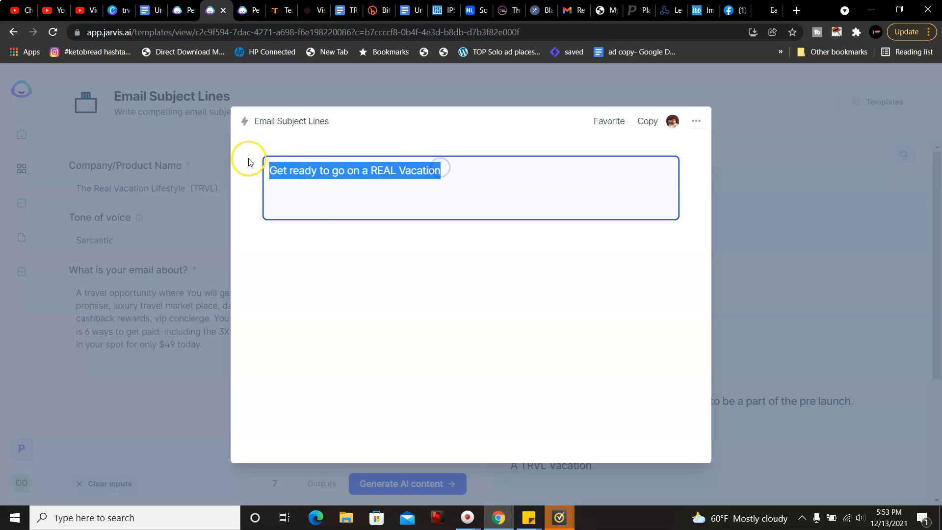
pyautogui.rightClick(300, 170)
pyautogui.click(338, 216)
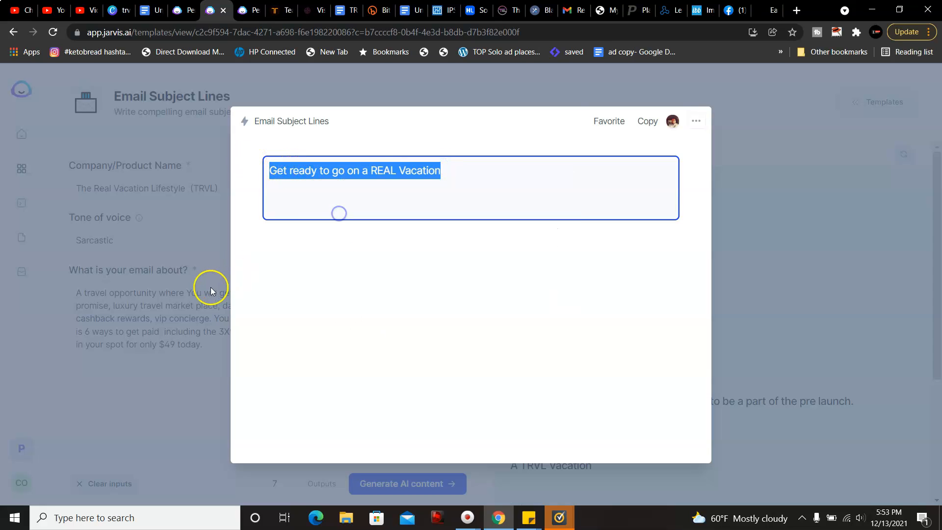
pyautogui.click(206, 293)
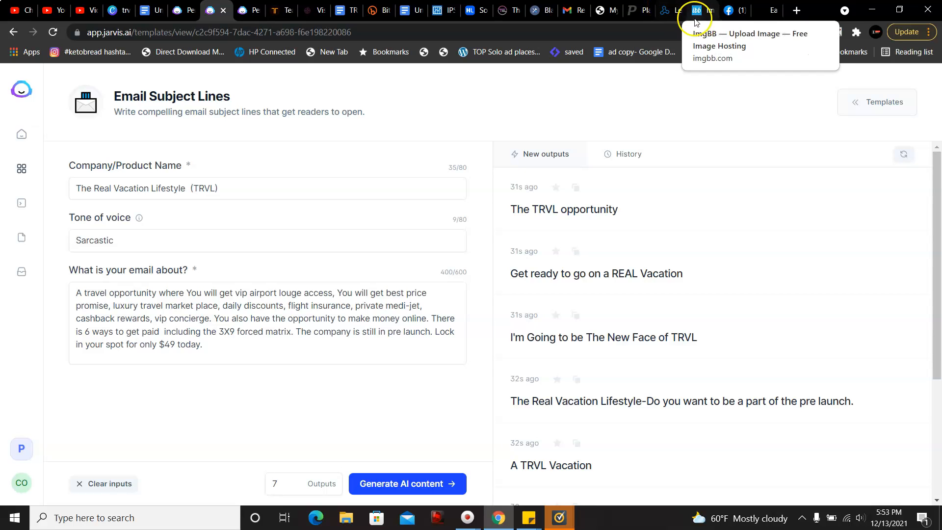
# - Switch to LeadsLeap, view the existing email series and open the List Manager
pyautogui.click(665, 9)
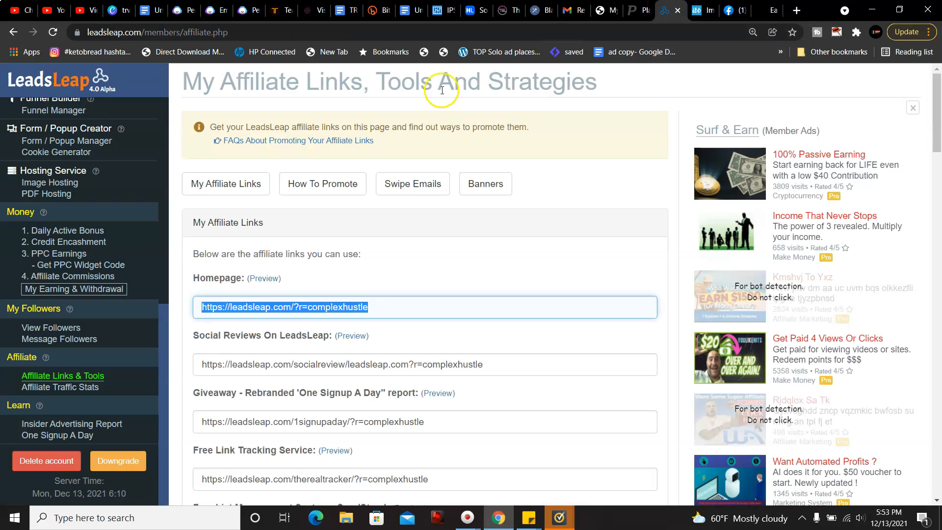
pyautogui.moveTo(163, 337); pyautogui.dragTo(212, 218)
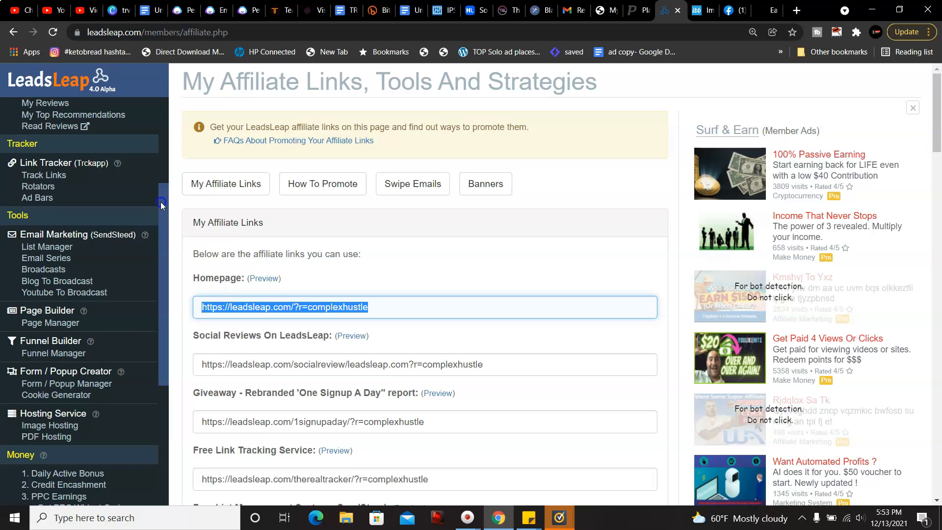
pyautogui.scroll(-1, 148, 211)
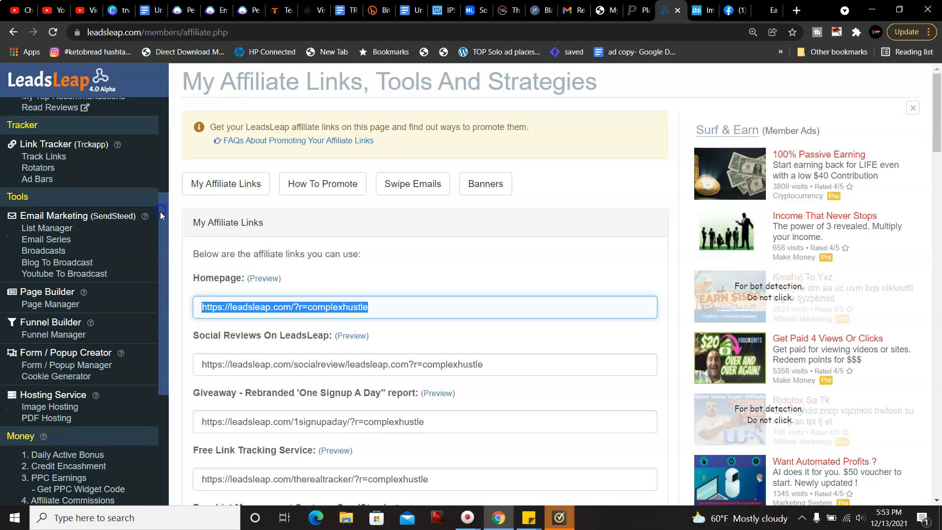
pyautogui.click(64, 240)
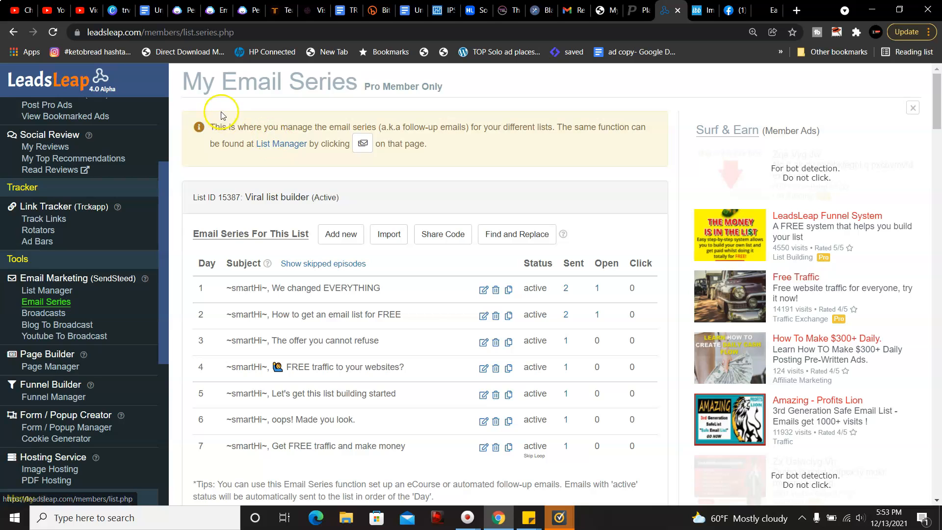
pyautogui.click(306, 144)
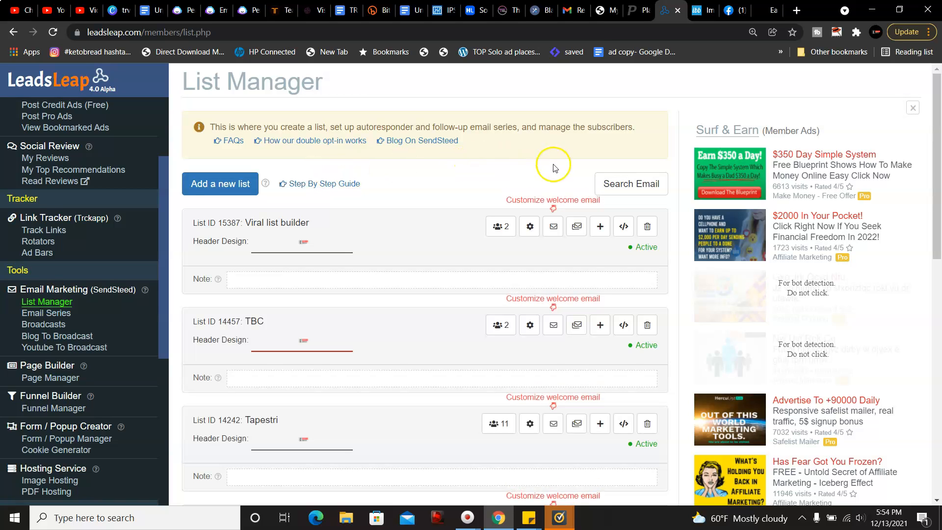
# - Add a new mailing list named "test"
pyautogui.click(246, 187)
pyautogui.click(295, 169)
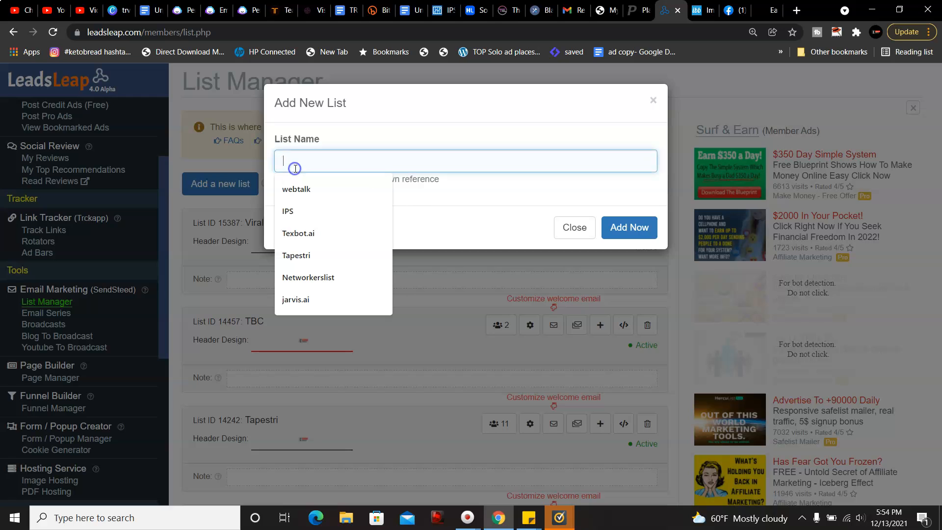
pyautogui.write('te')
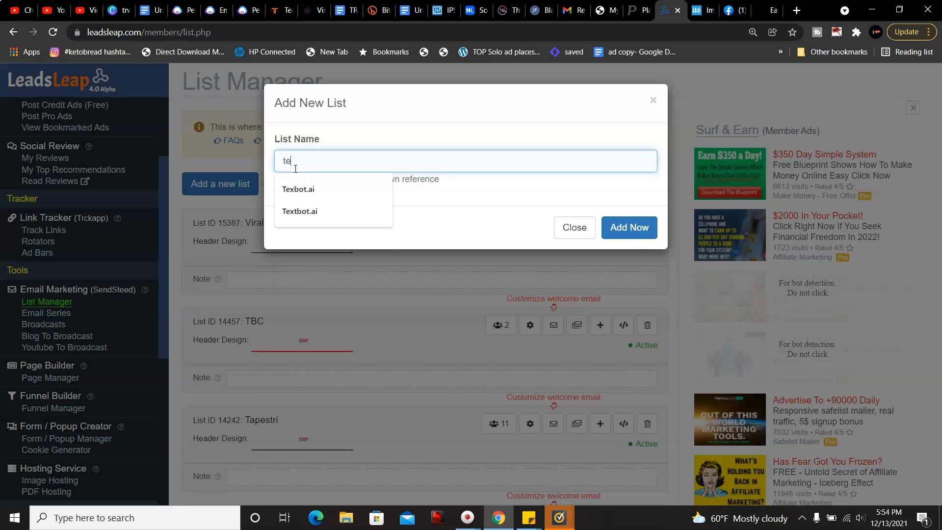
pyautogui.write('sr')
pyautogui.click(308, 171)
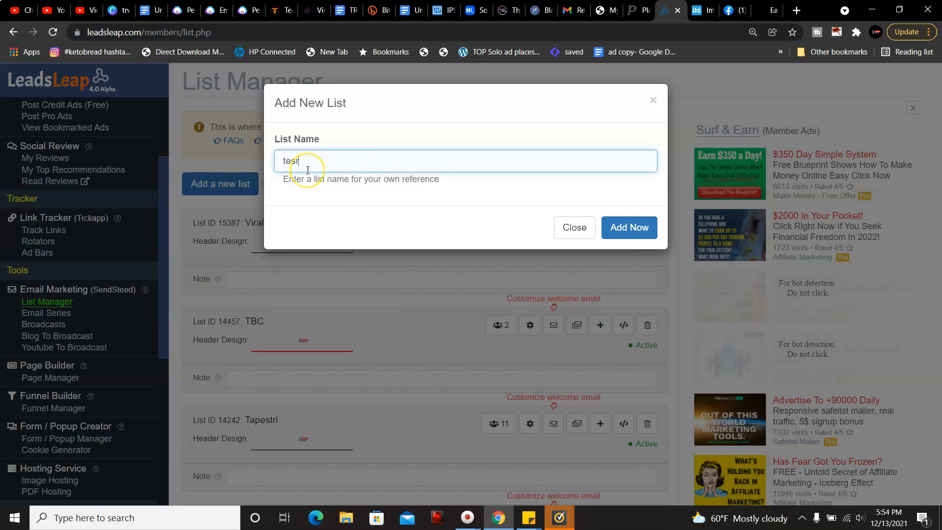
pyautogui.click(628, 231)
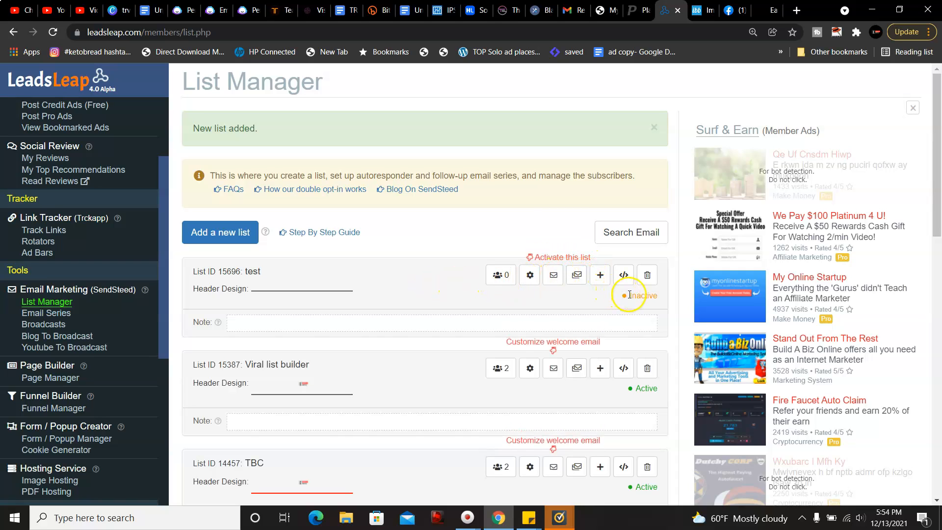
# - Open the email series of the "test" list and start adding a new email to it
pyautogui.click(558, 277)
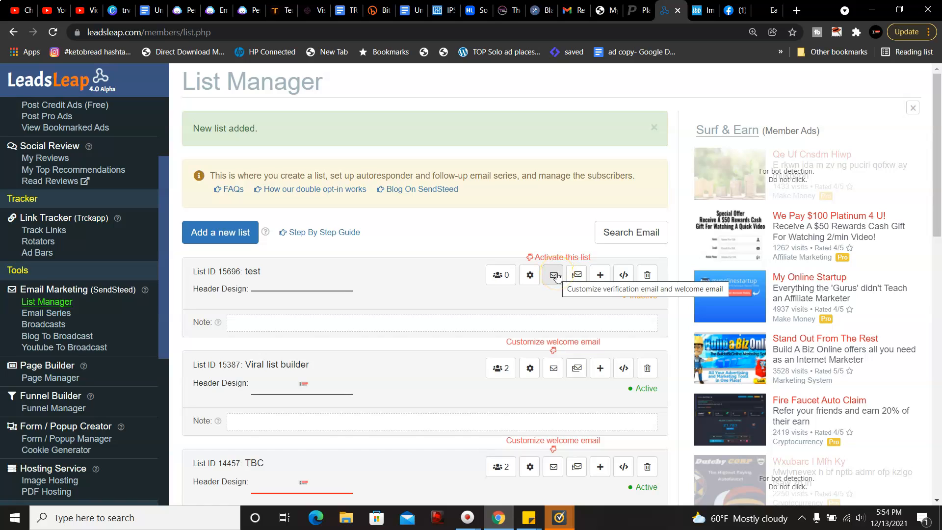
pyautogui.click(570, 278)
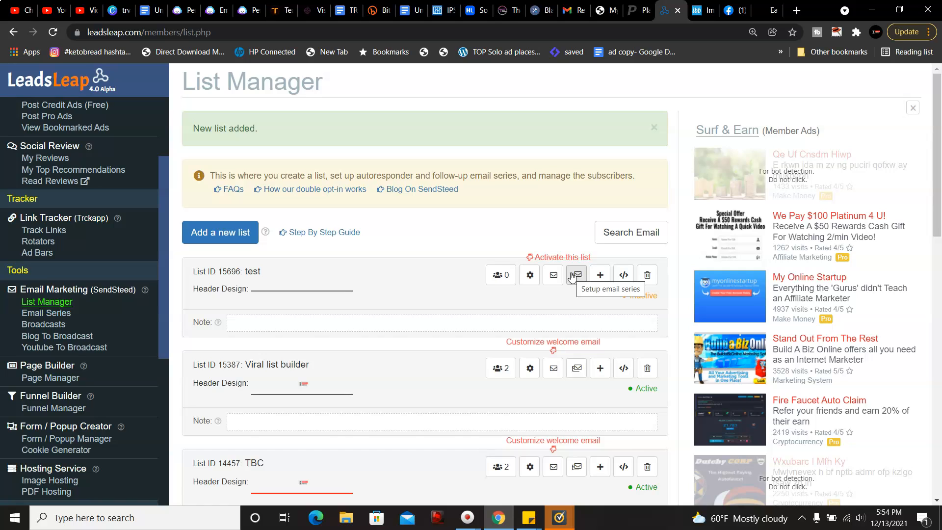
pyautogui.click(572, 275)
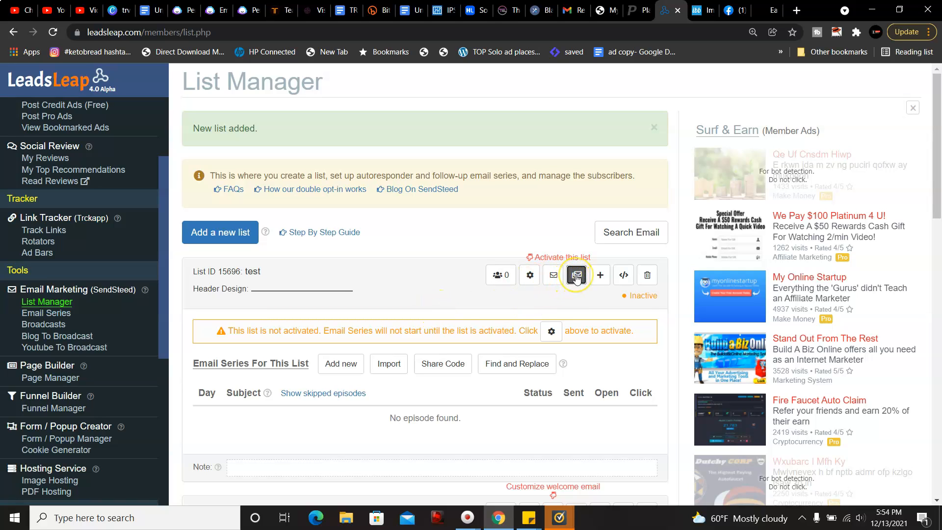
pyautogui.click(344, 362)
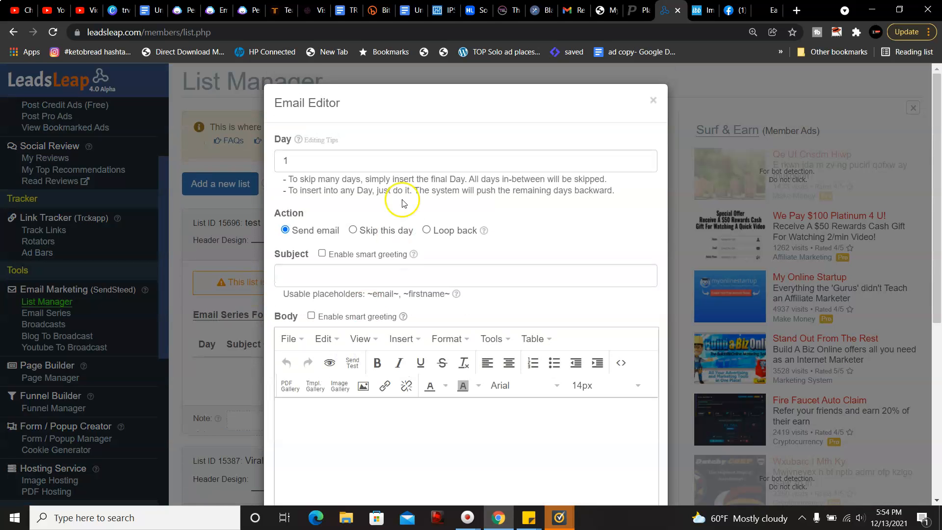
pyautogui.moveTo(405, 322)
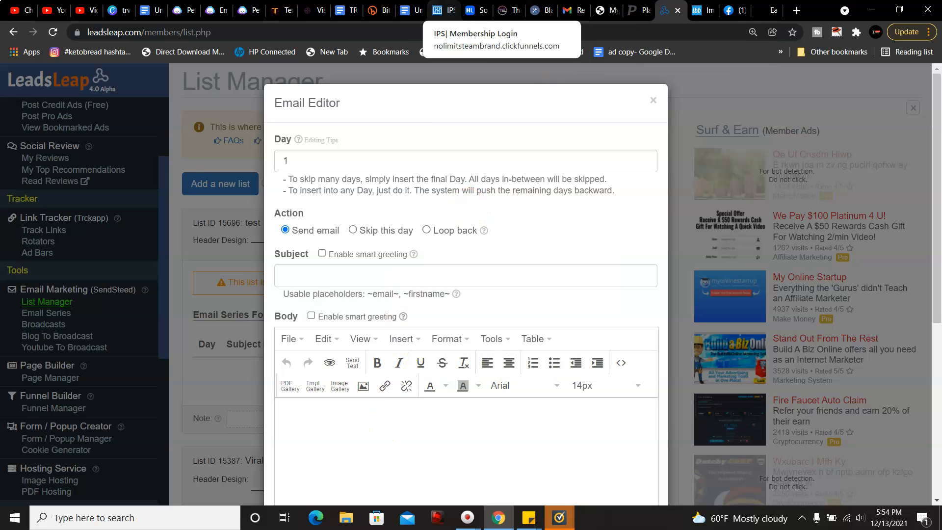
# - Switch to Jarvis, open the generated cold email beginning "You want to take a vacation" and copy both body paragraphs without the greeting
pyautogui.click(248, 5)
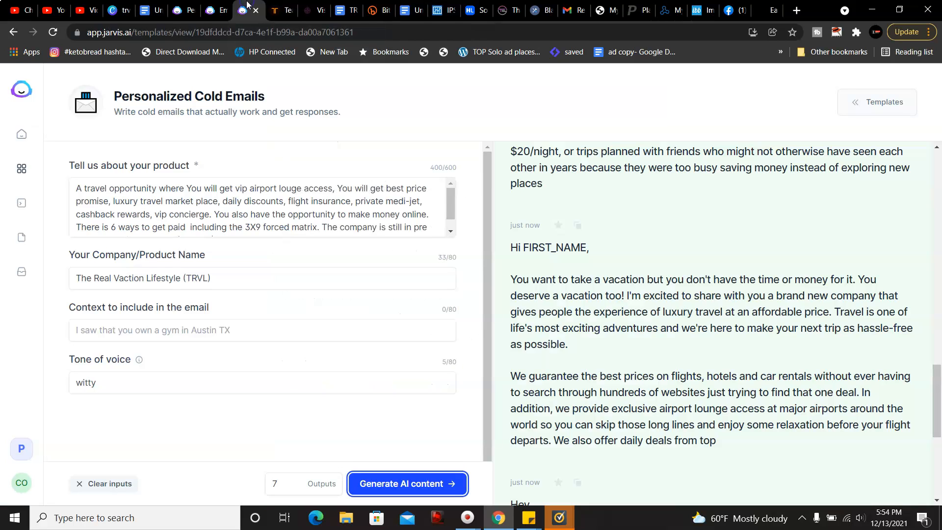
pyautogui.click(648, 303)
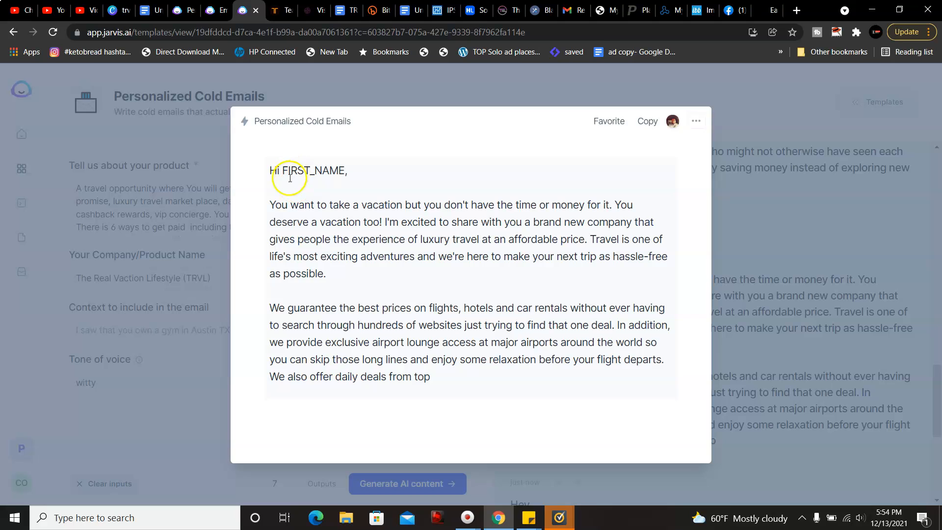
pyautogui.moveTo(269, 201); pyautogui.dragTo(635, 389)
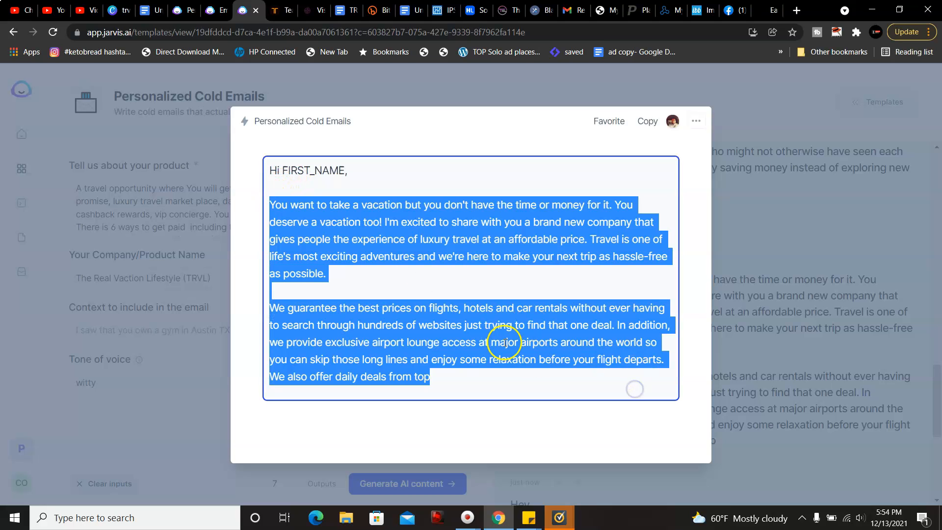
pyautogui.click(355, 285)
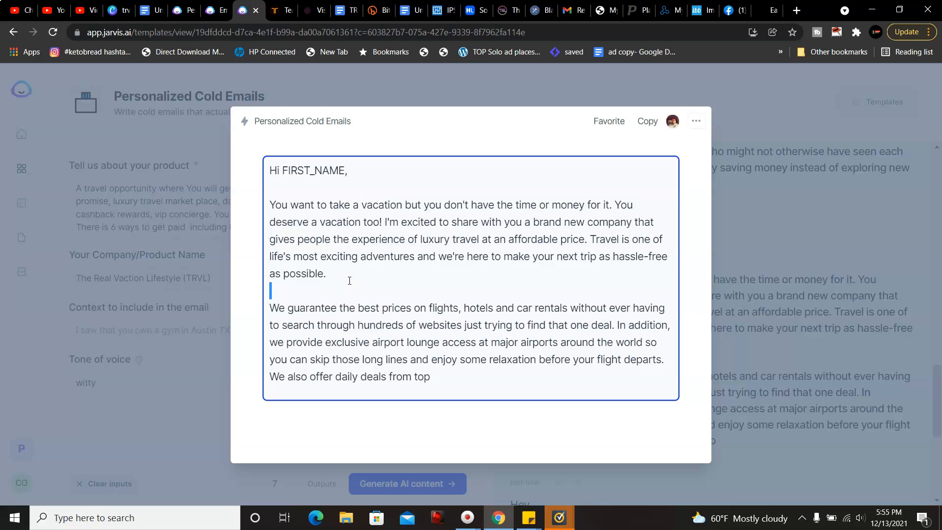
pyautogui.press('Delete')
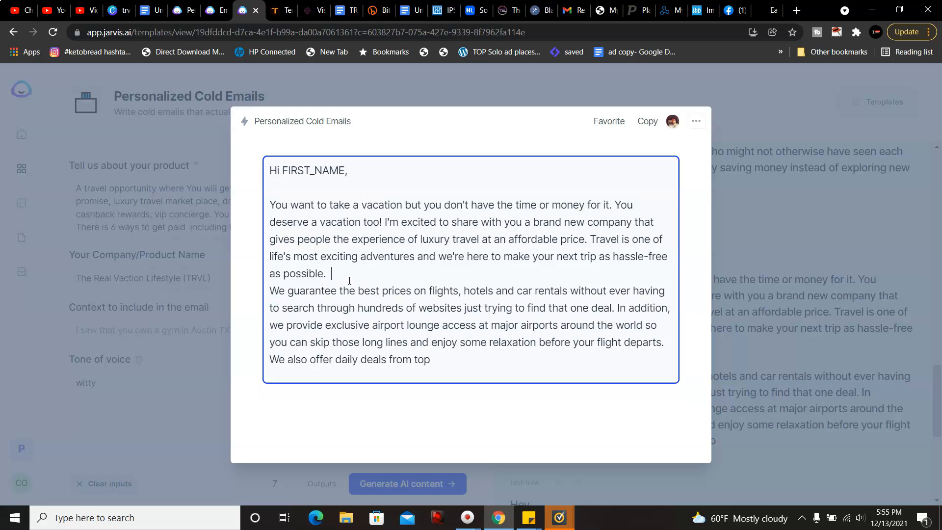
pyautogui.press('Return')
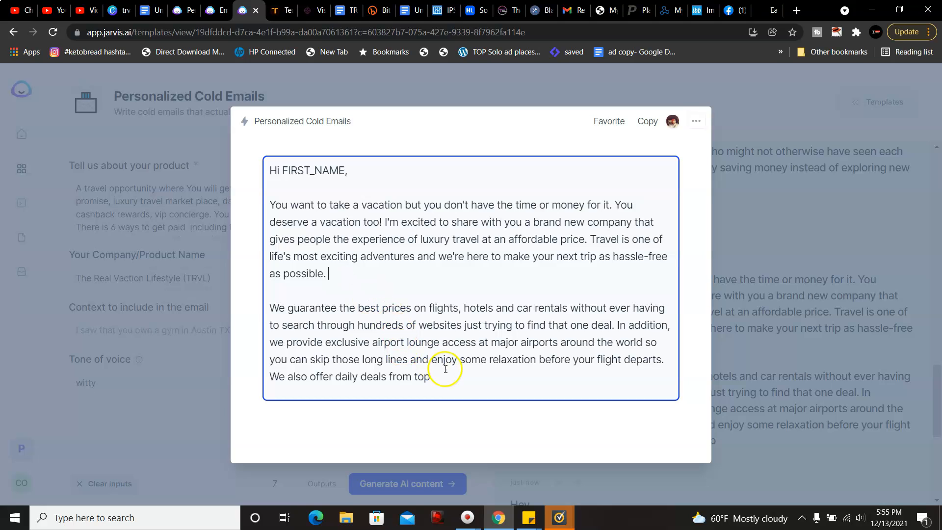
pyautogui.click(445, 374)
pyautogui.moveTo(446, 374); pyautogui.dragTo(273, 201)
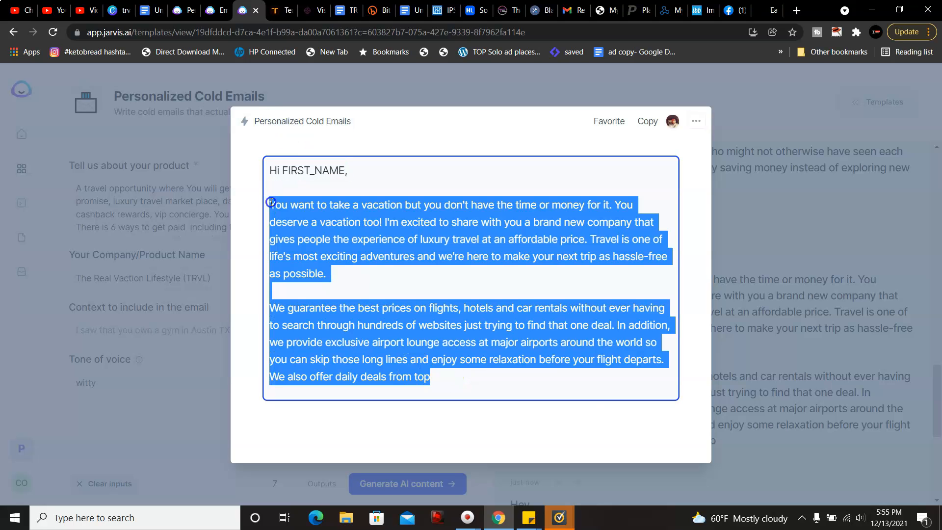
pyautogui.rightClick(284, 206)
pyautogui.click(332, 250)
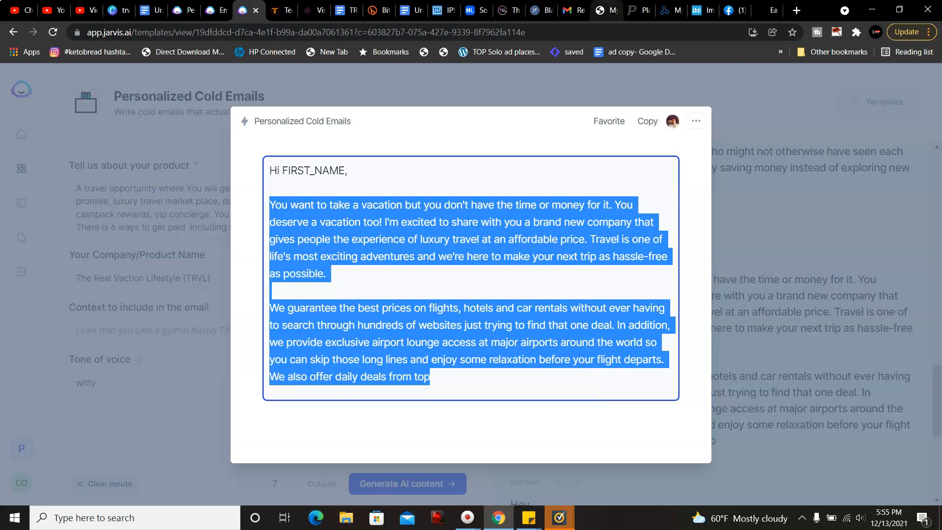
# - Switch to LeadsLeap and paste the copied vacation paragraphs into the body of the Day 1 email
pyautogui.click(667, 9)
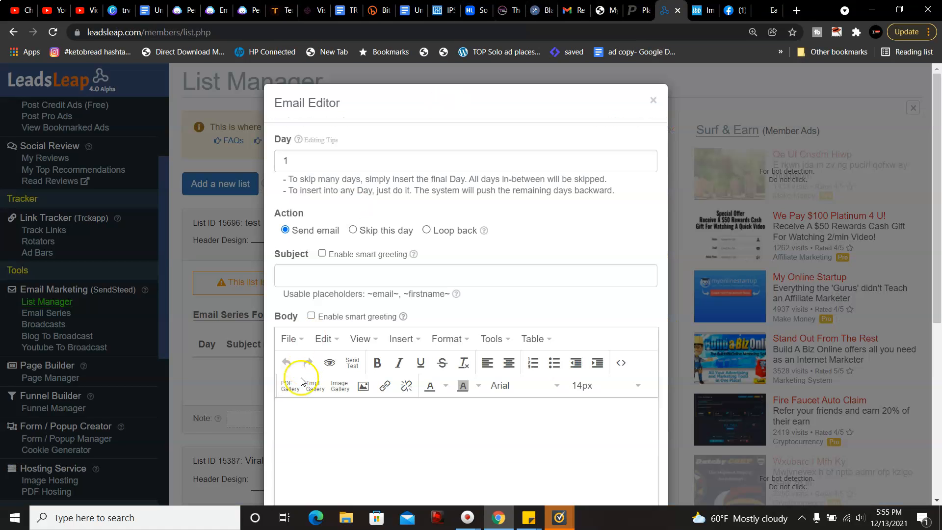
pyautogui.click(350, 419)
pyautogui.hotkey('ctrl', 'v')
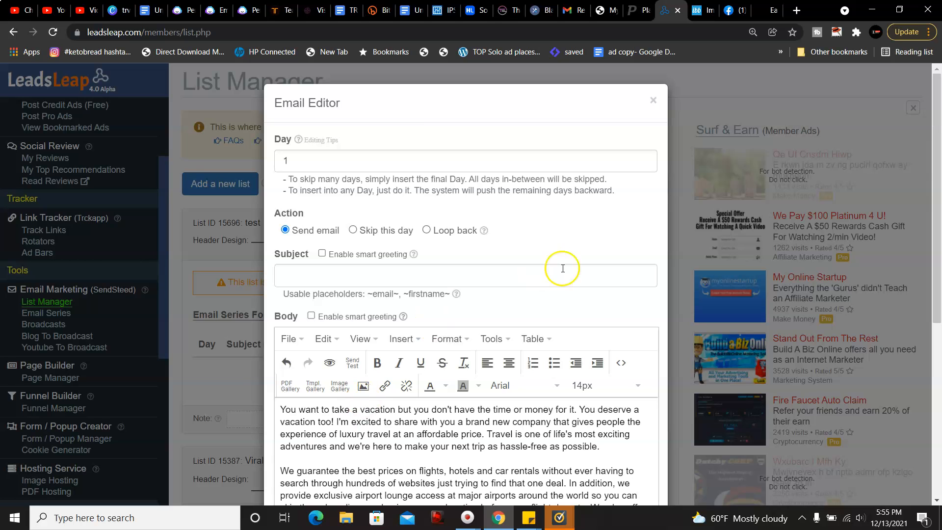
pyautogui.moveTo(936, 194); pyautogui.dragTo(937, 214)
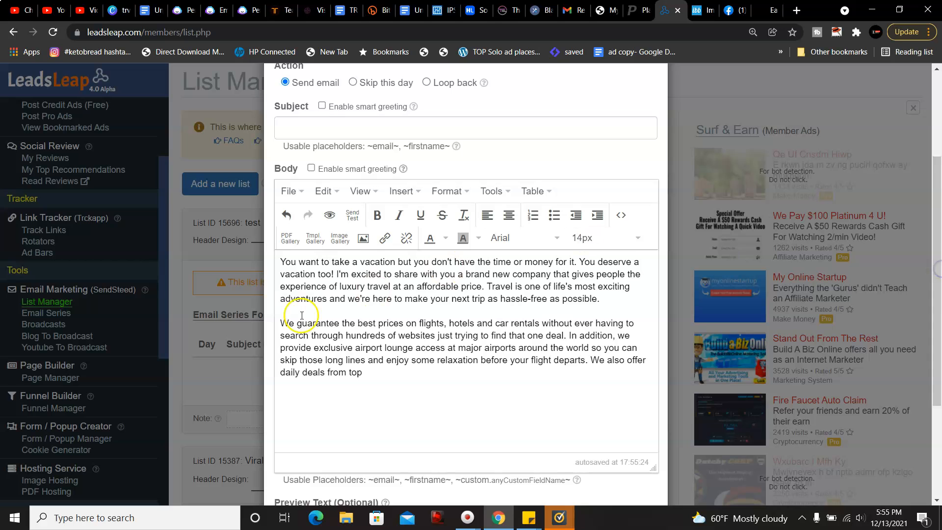
pyautogui.moveTo(452, 347); pyautogui.dragTo(500, 335)
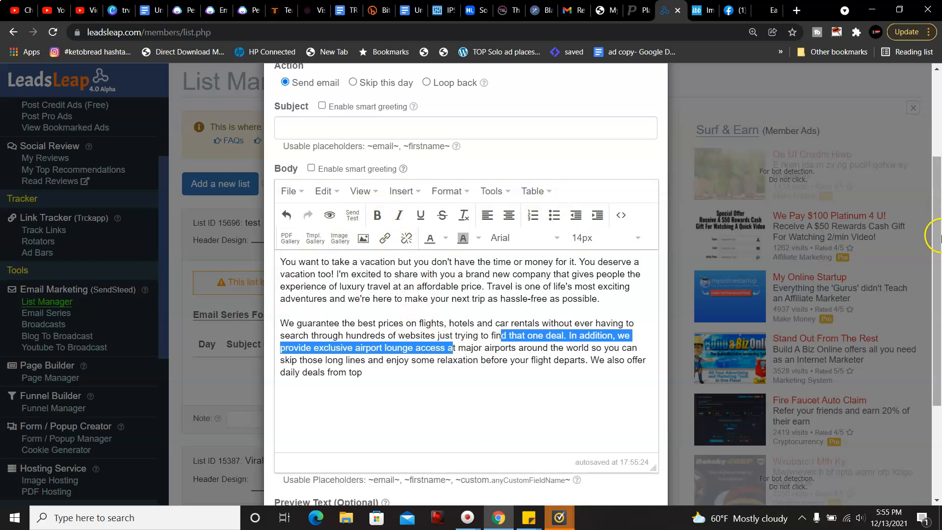
pyautogui.moveTo(933, 177); pyautogui.dragTo(934, 117)
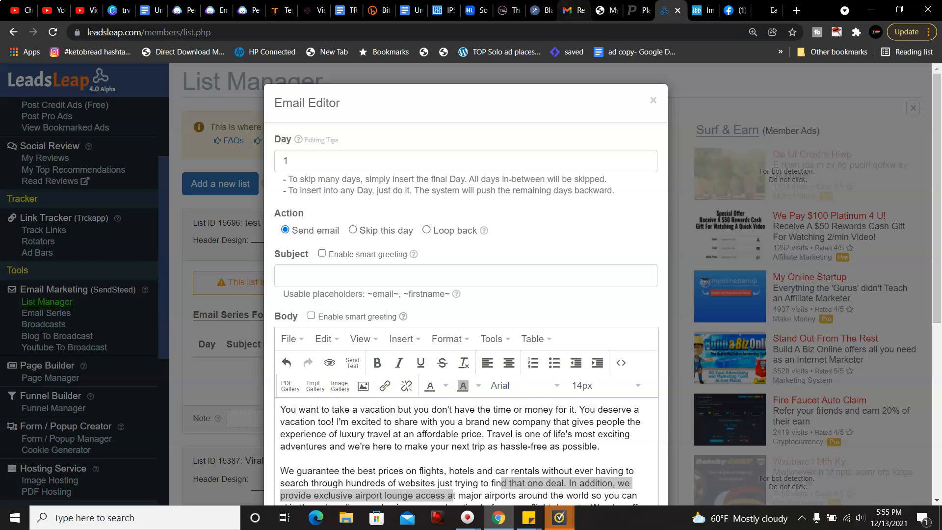
# - Switch to the Jarvis Email Subject Lines results and copy the subject line "Get ready to go on a REAL Vacation"
pyautogui.click(239, 6)
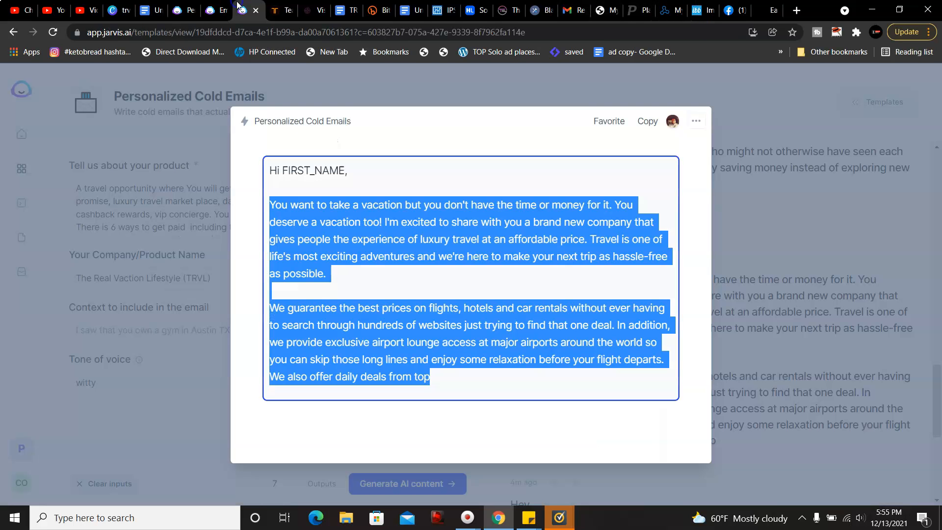
pyautogui.click(150, 9)
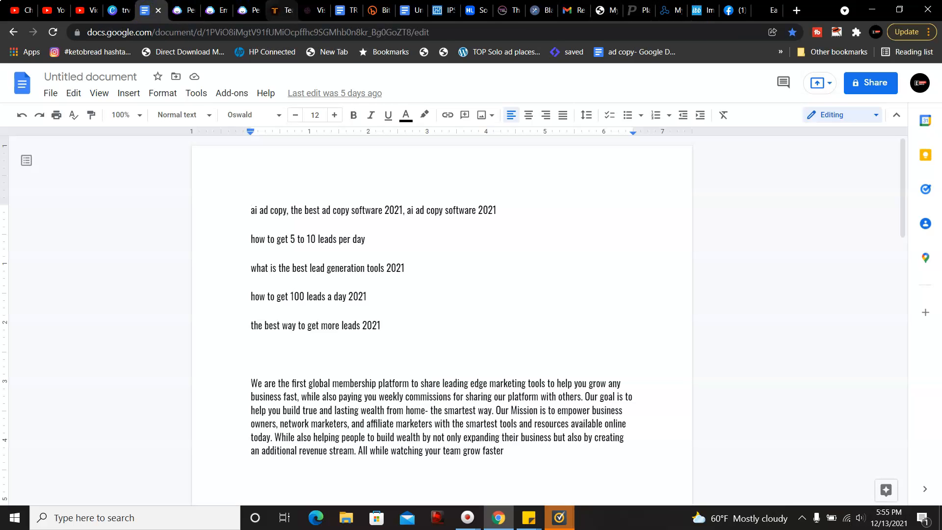
pyautogui.click(216, 10)
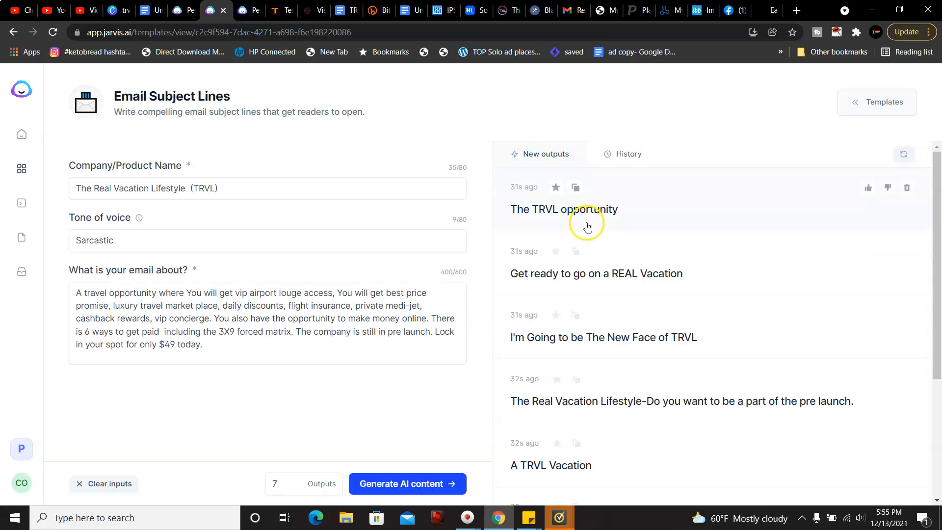
pyautogui.click(684, 278)
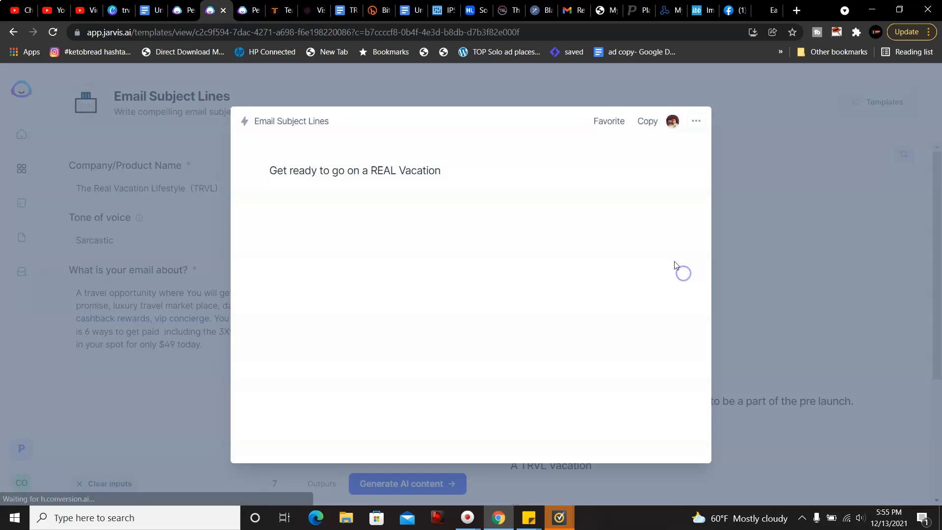
pyautogui.moveTo(515, 179); pyautogui.dragTo(257, 170)
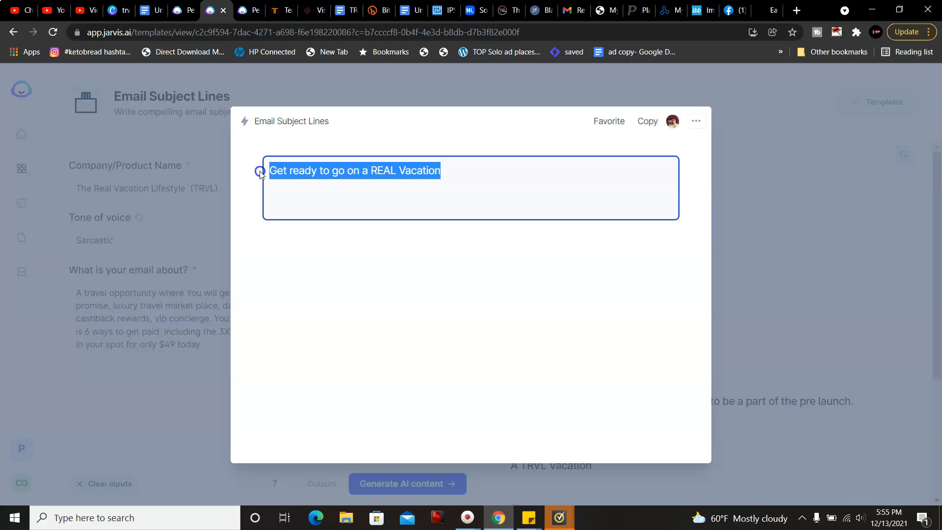
pyautogui.rightClick(319, 176)
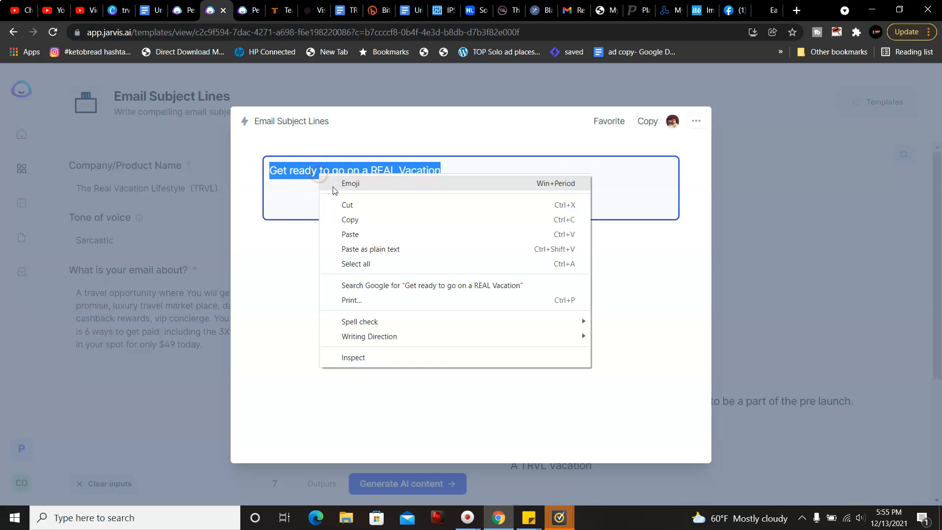
pyautogui.click(357, 220)
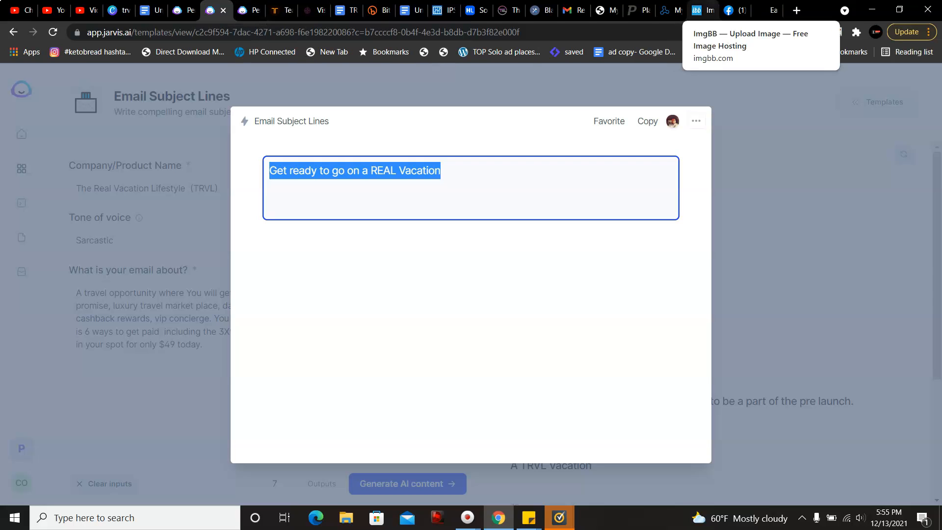
# - Paste the copied line as the LeadsLeap email's subject with smart greeting enabled, then close the email editor without saving
pyautogui.click(667, 9)
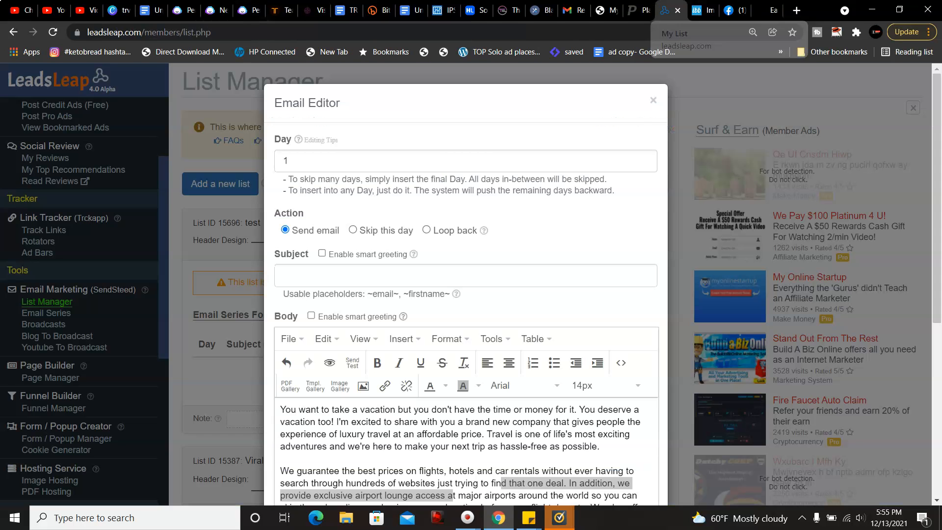
pyautogui.click(340, 267)
pyautogui.hotkey('ctrl', 'v')
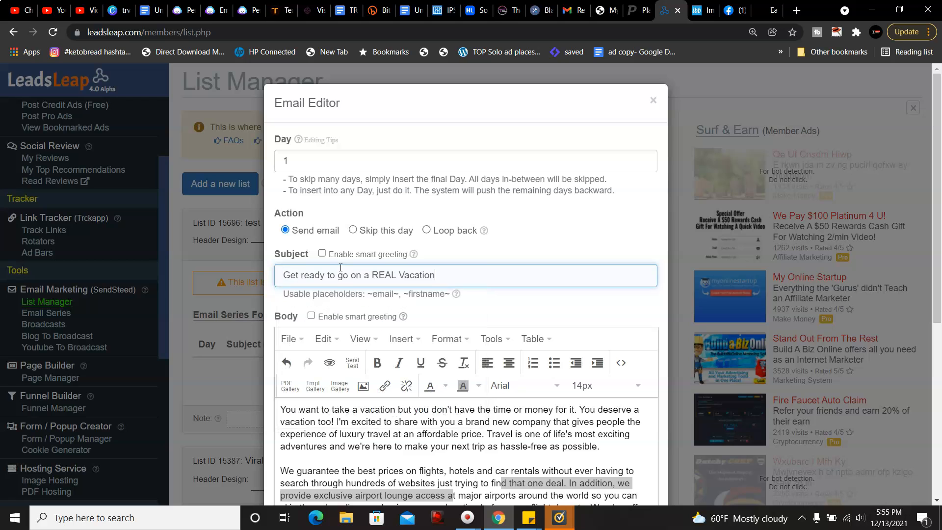
pyautogui.click(322, 253)
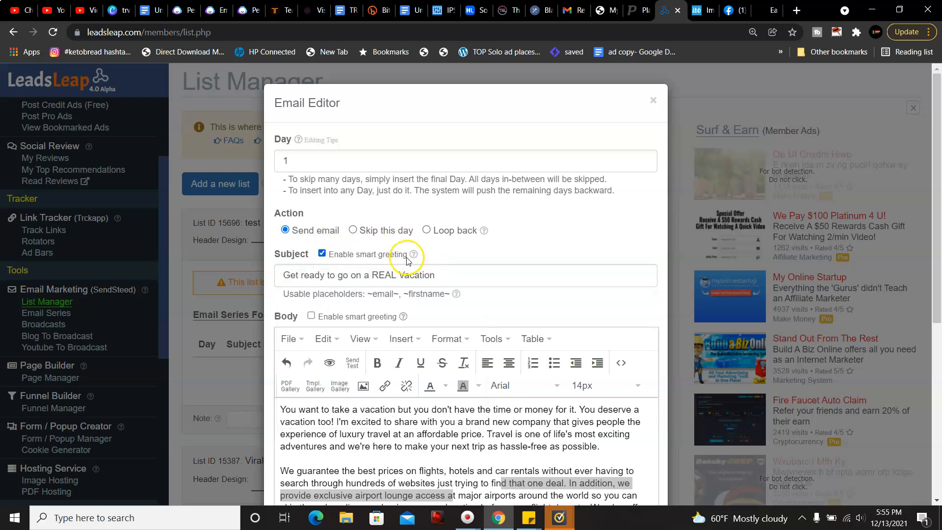
pyautogui.moveTo(413, 256)
pyautogui.click(654, 101)
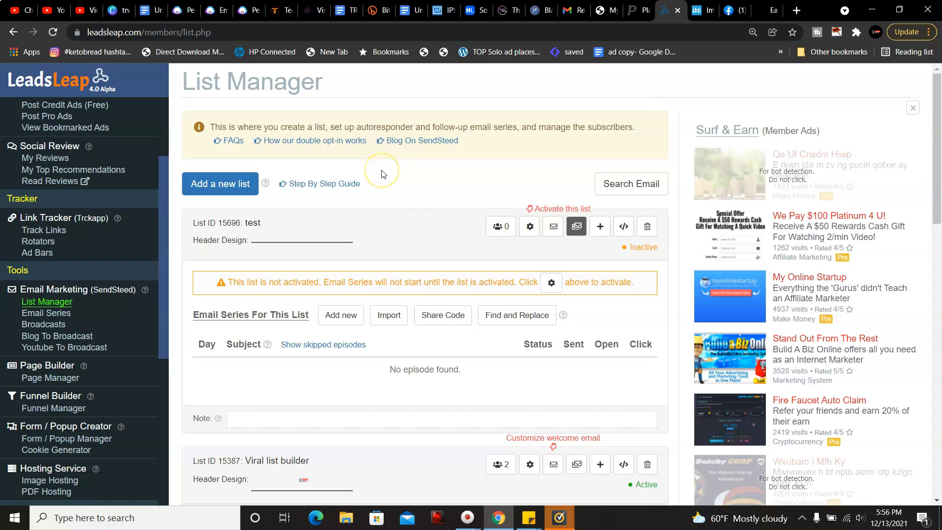